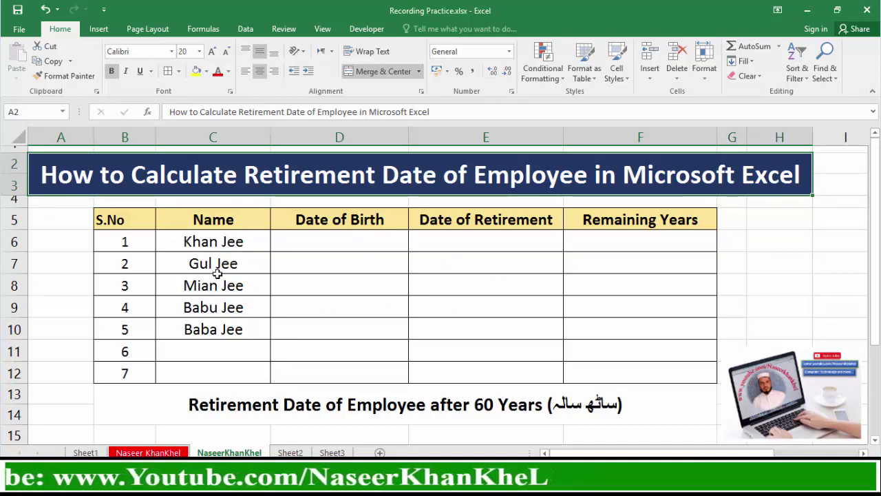
Step: Enter 1/1/1990 as the first employee's date of birth in D6
click(336, 245)
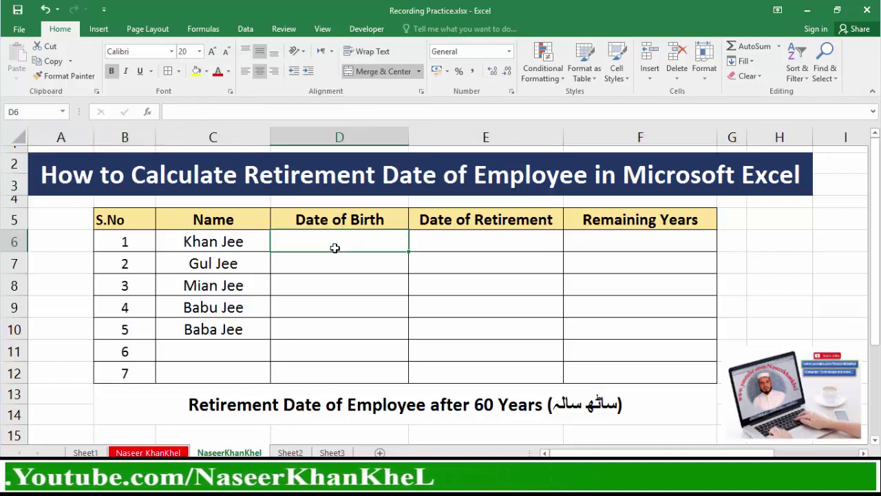
click(458, 245)
click(354, 242)
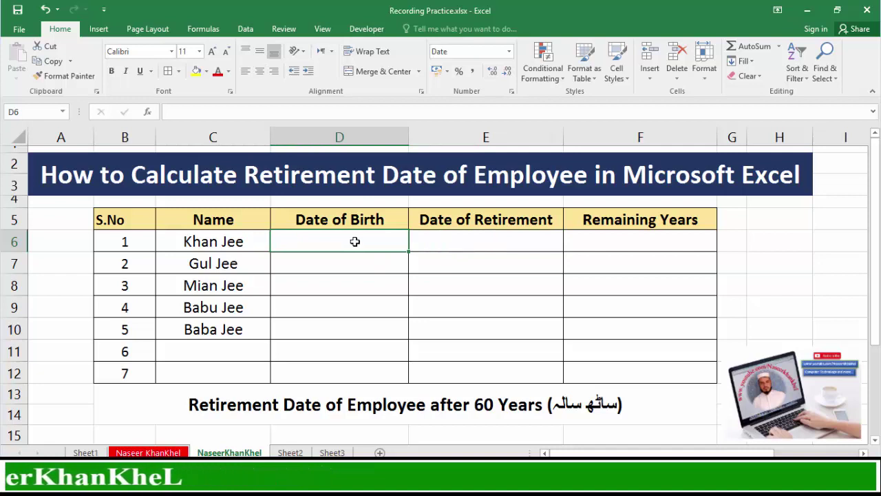
text(1/1/1990)
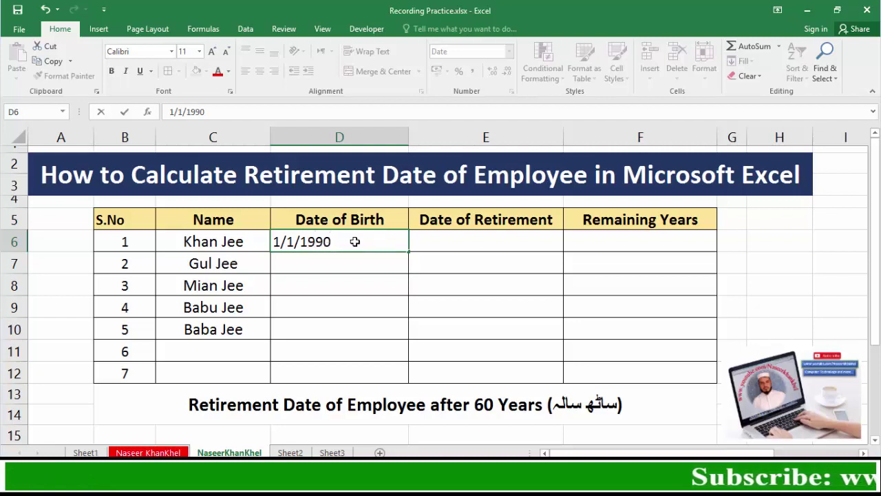
key(Return)
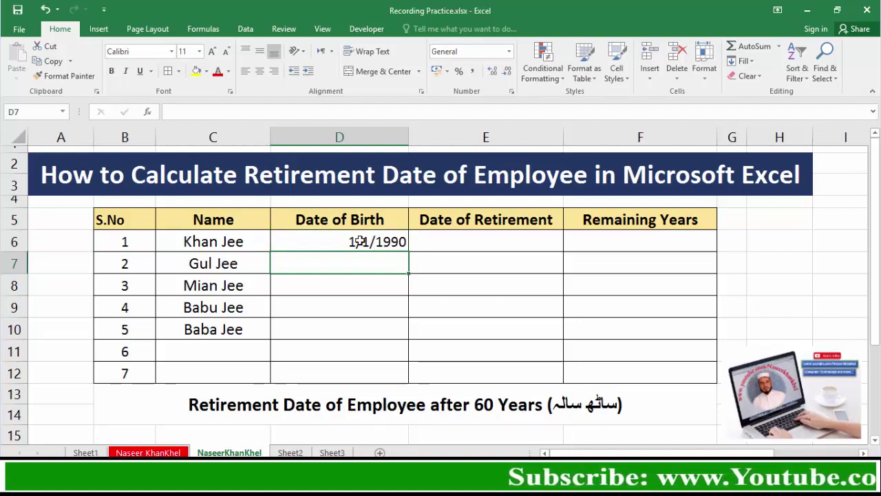
click(474, 244)
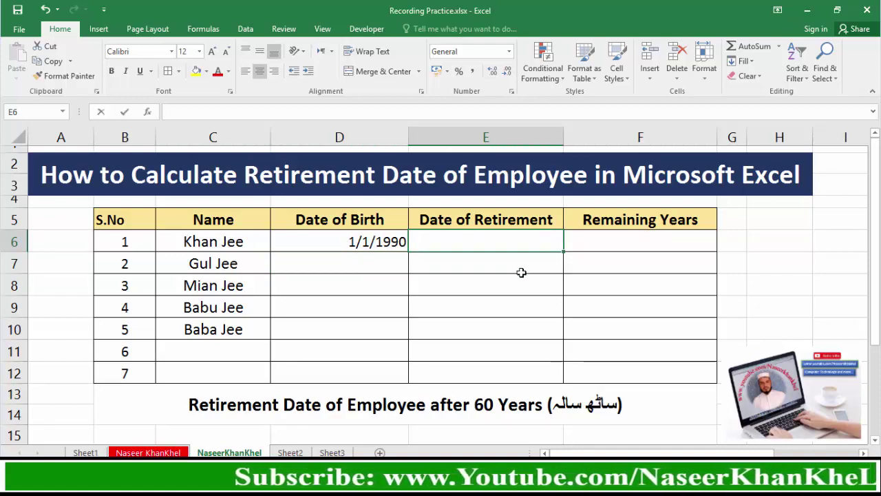
Step: Enter =EDATE(D6,12*60) in E6 to get the retirement date 60 years after birth
text(=ed)
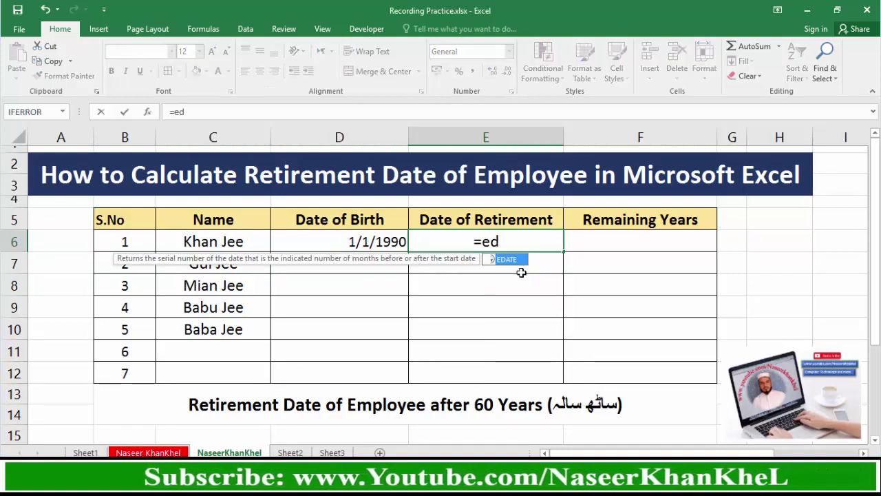
text(ate()
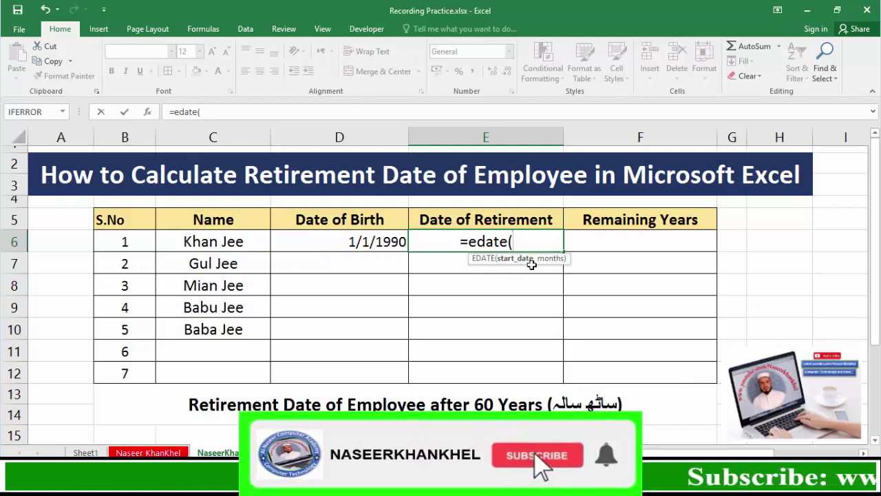
click(363, 243)
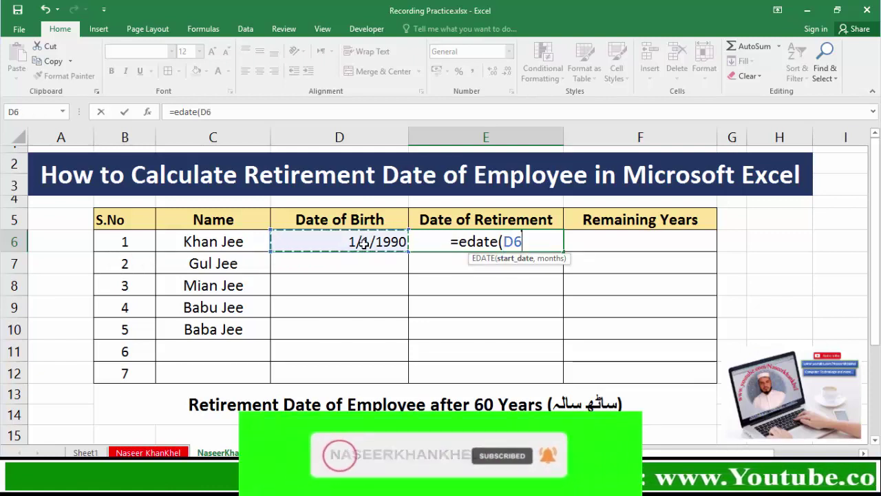
text(,)
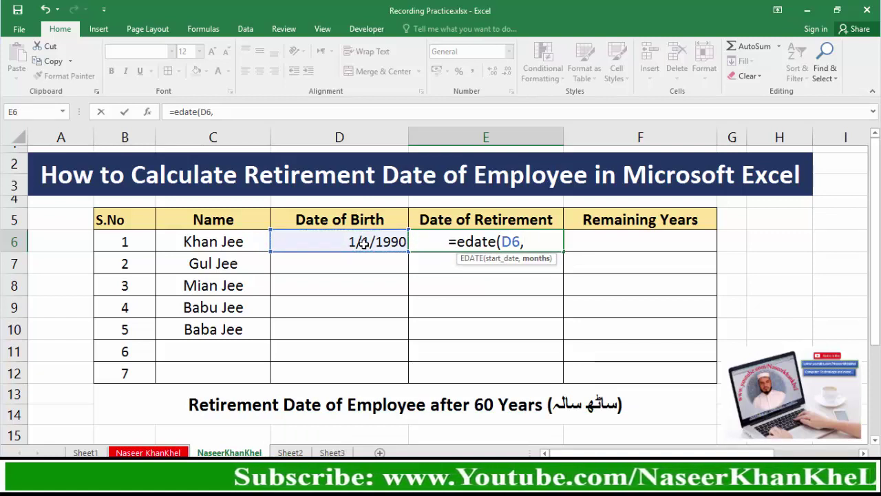
text(12)
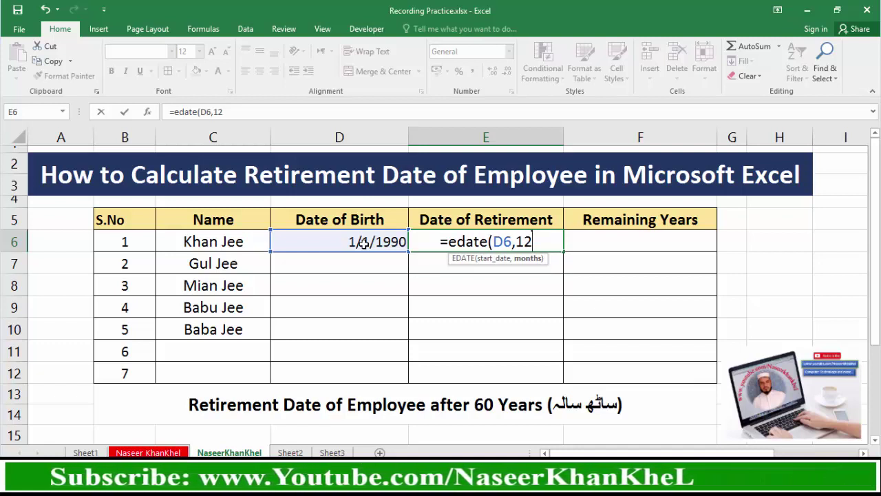
text(*)
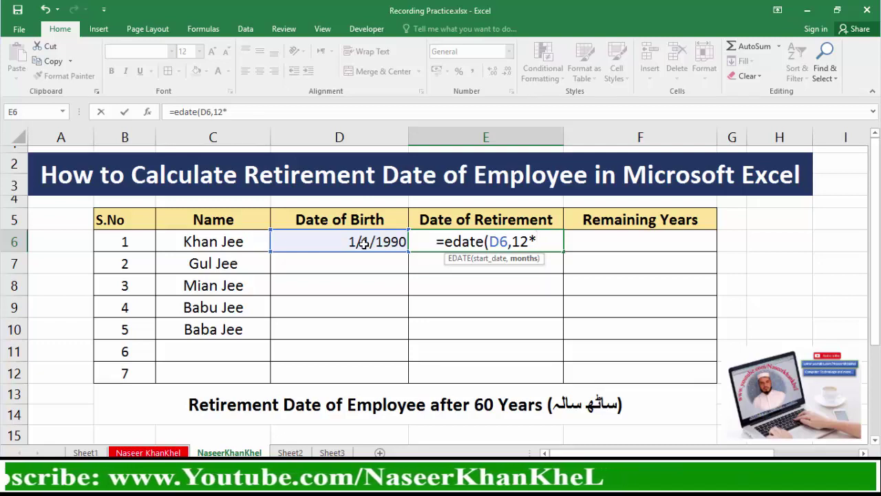
text(60)
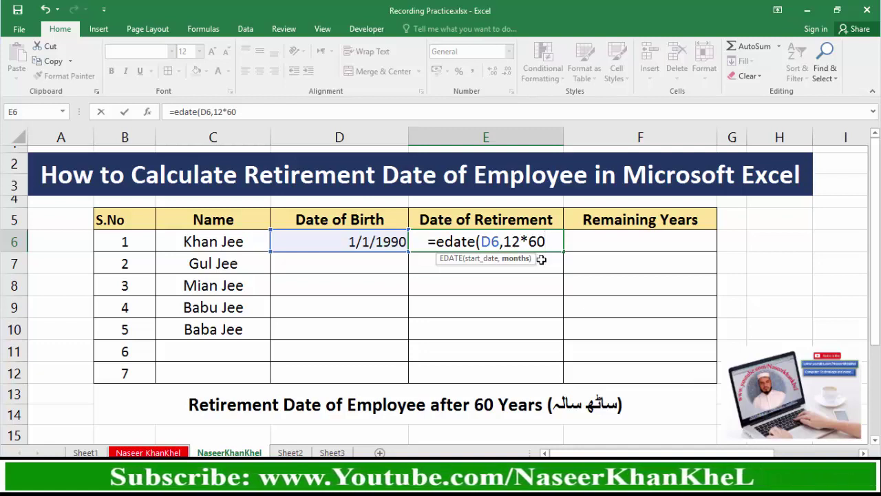
text())
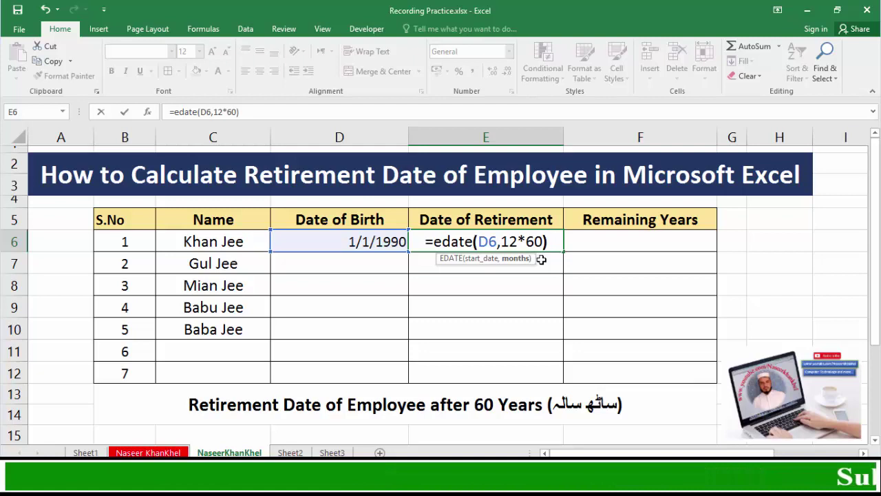
key(Return)
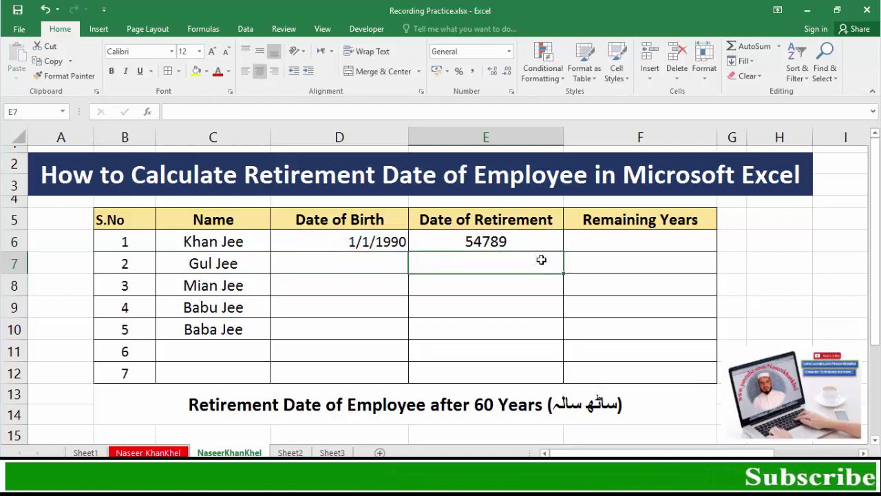
Step: Format E6 as Short Date so the retirement date reads 1/1/2050
click(518, 242)
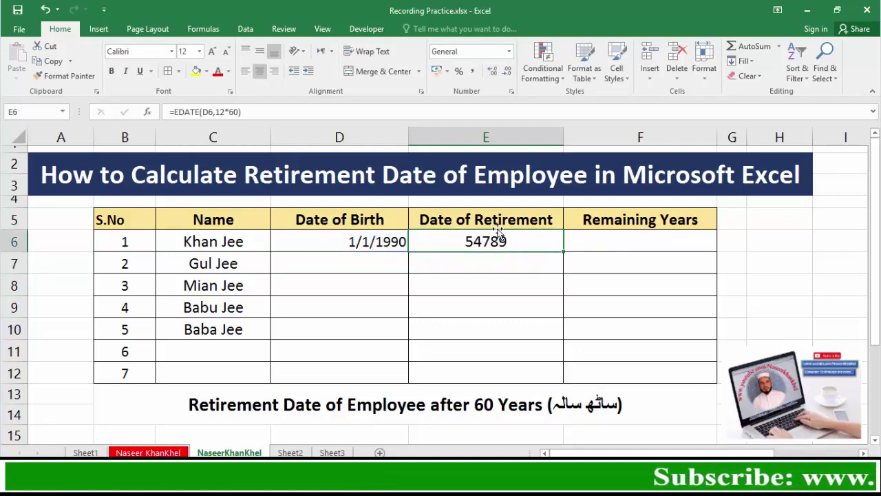
click(509, 52)
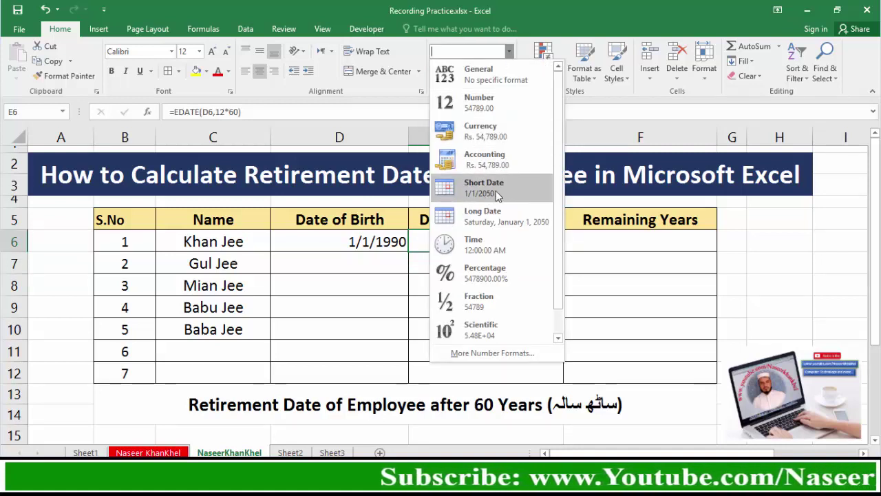
click(495, 190)
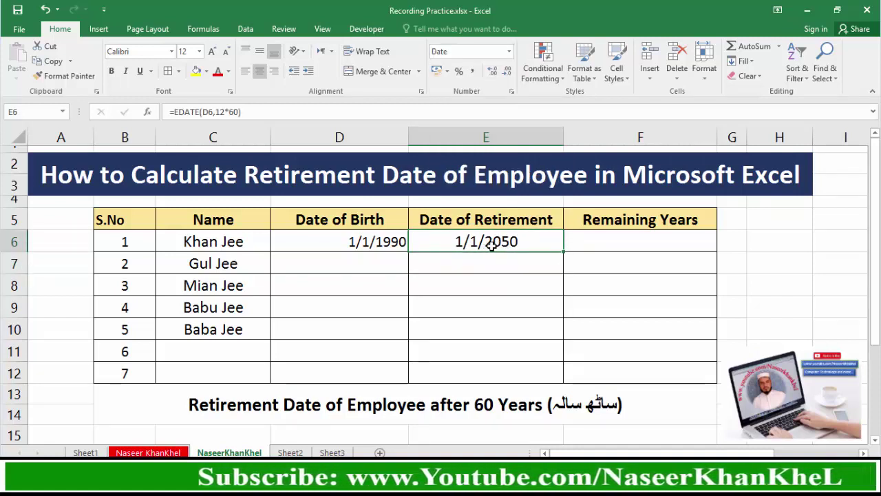
click(393, 247)
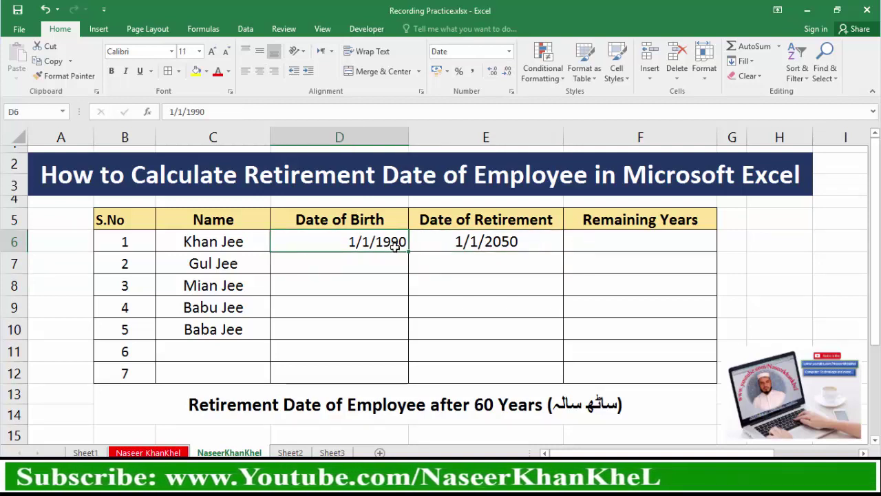
click(516, 244)
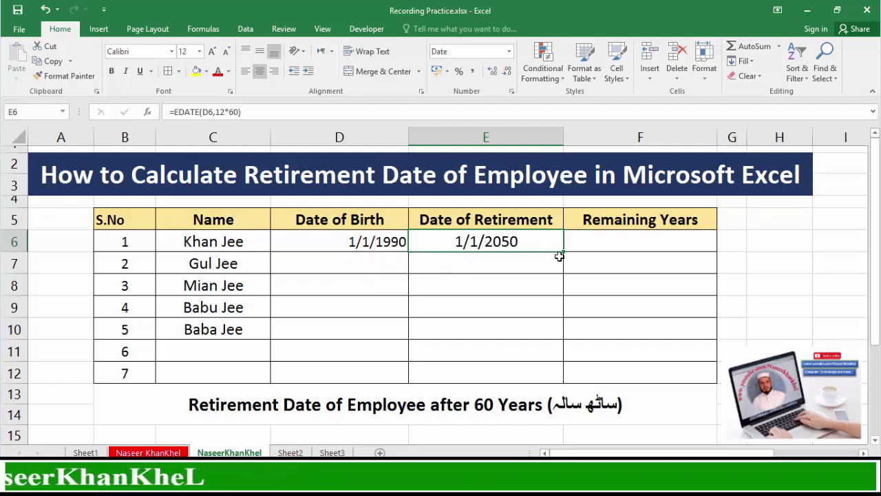
Step: Fill the EDATE retirement formula from E6 down through E12
drag(563, 262, 564, 351)
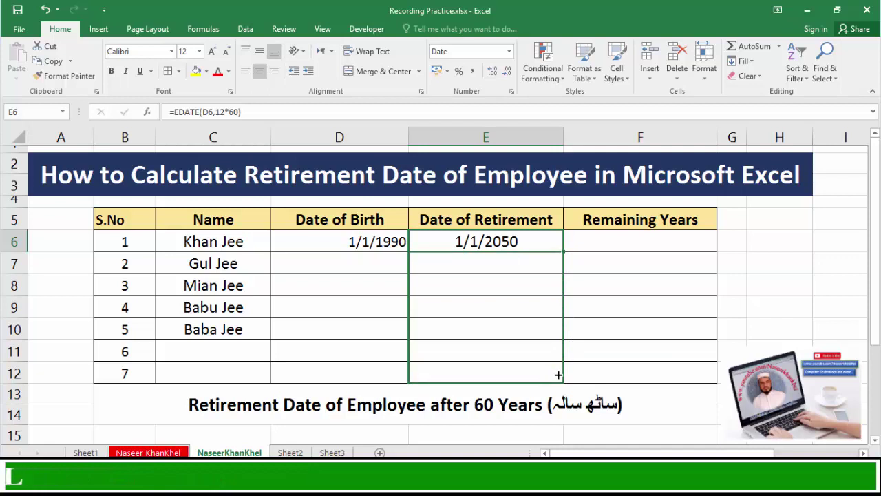
drag(556, 369, 556, 371)
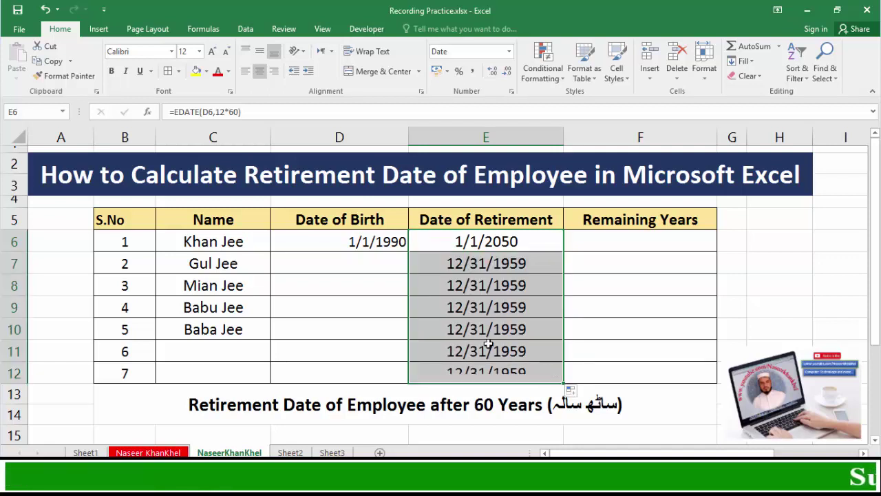
click(364, 264)
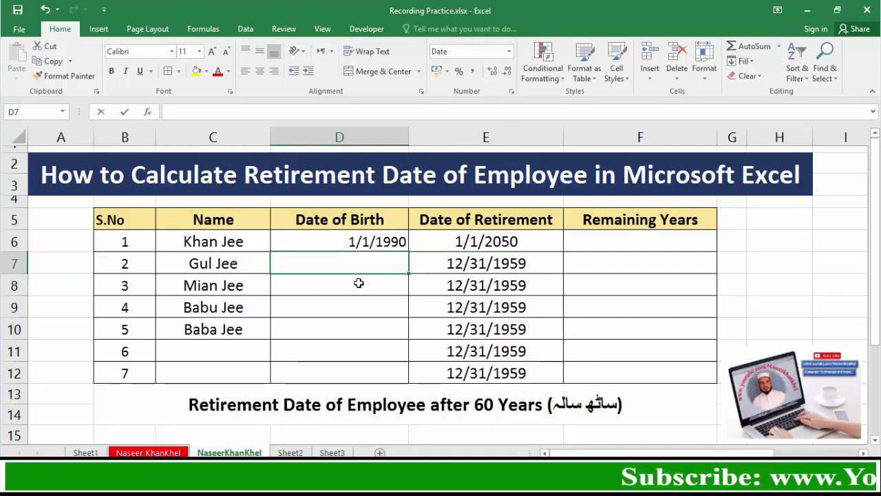
Step: Enter 12/10/1985 as the second employee's birth date in D7 and check its retirement date
text(12-)
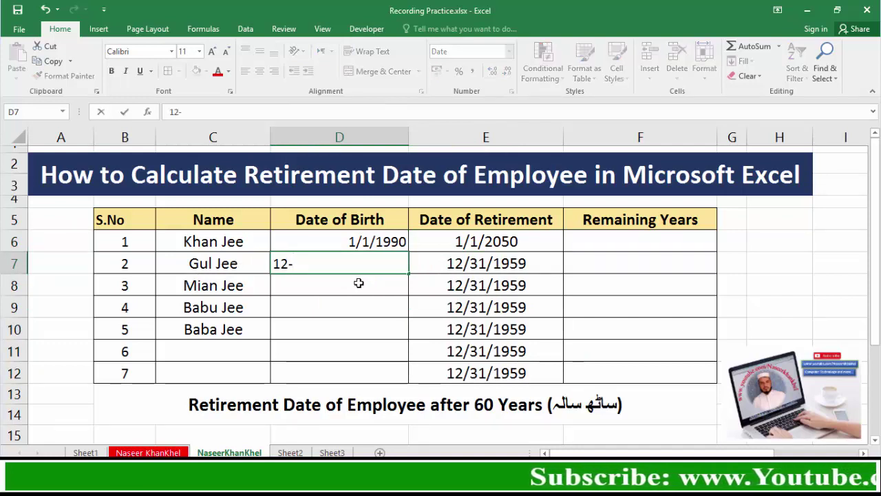
text(10-19)
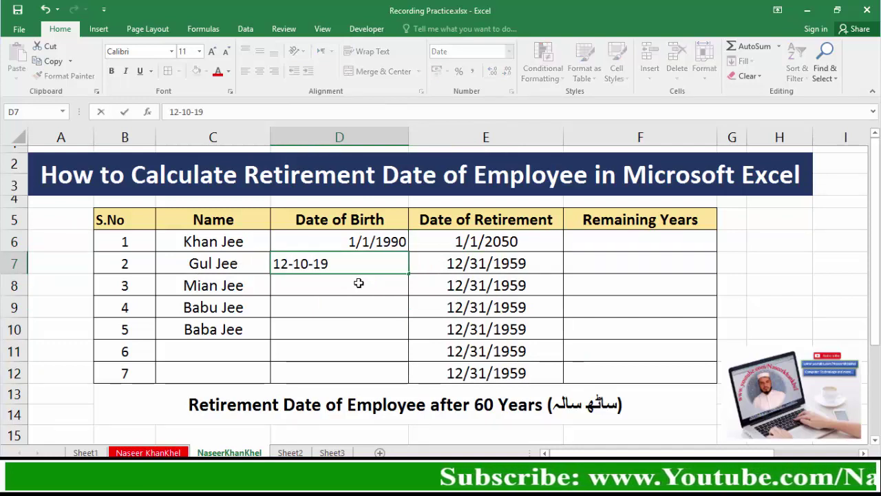
text(85)
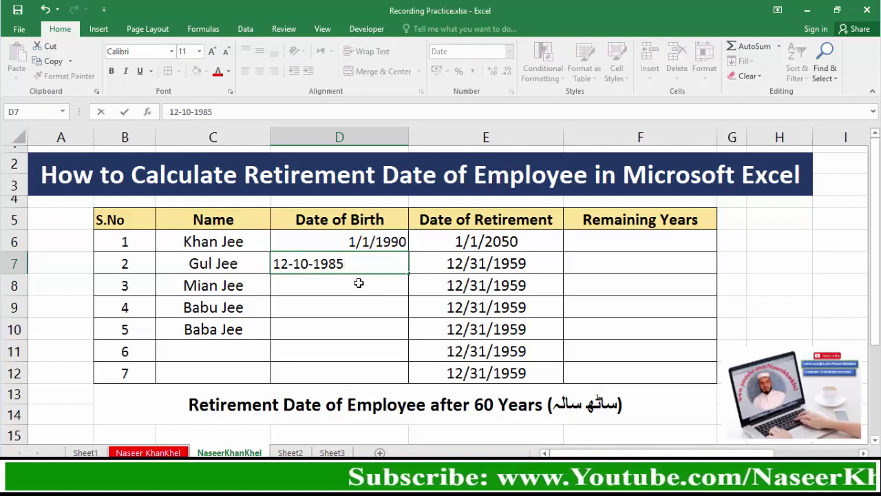
key(Return)
click(476, 270)
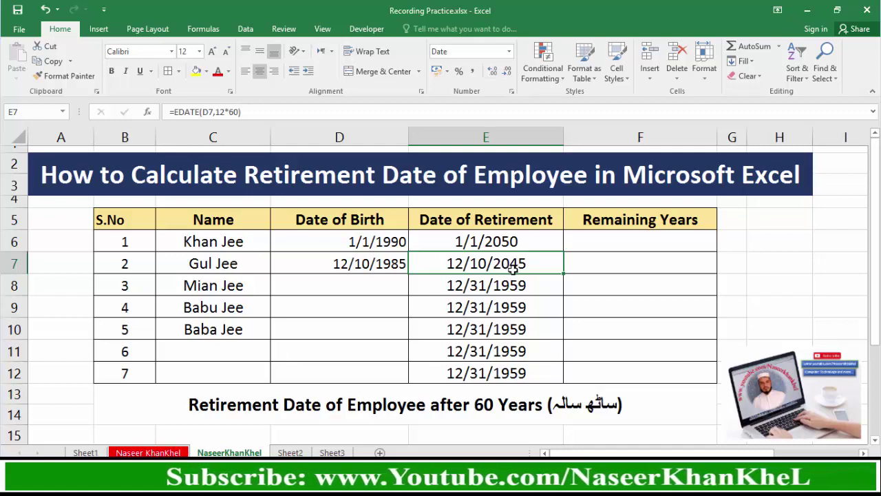
Step: Enter birth dates 3/17/1950 and 7/18/2002 for employees 3 and 4 and check their retirement dates
click(369, 288)
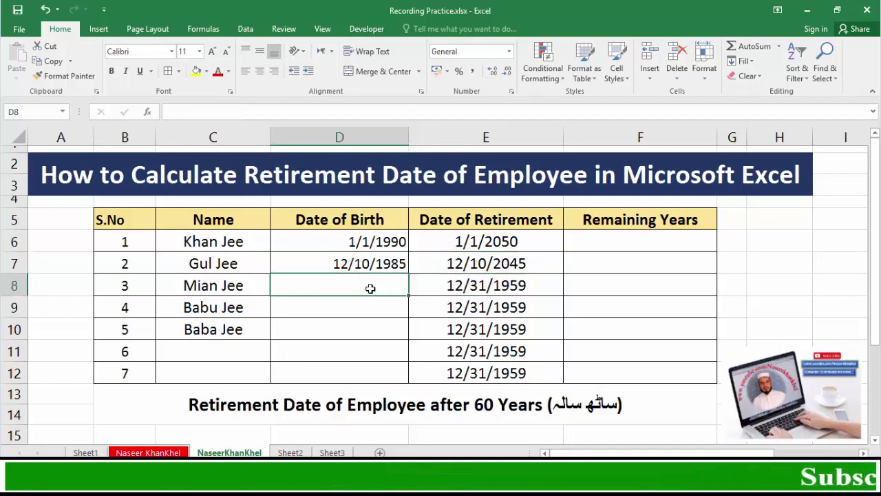
click(508, 268)
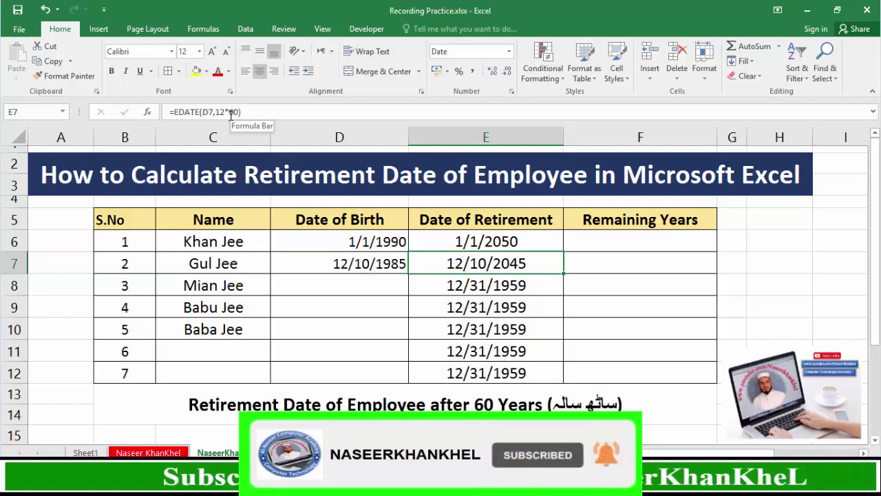
text(7/)
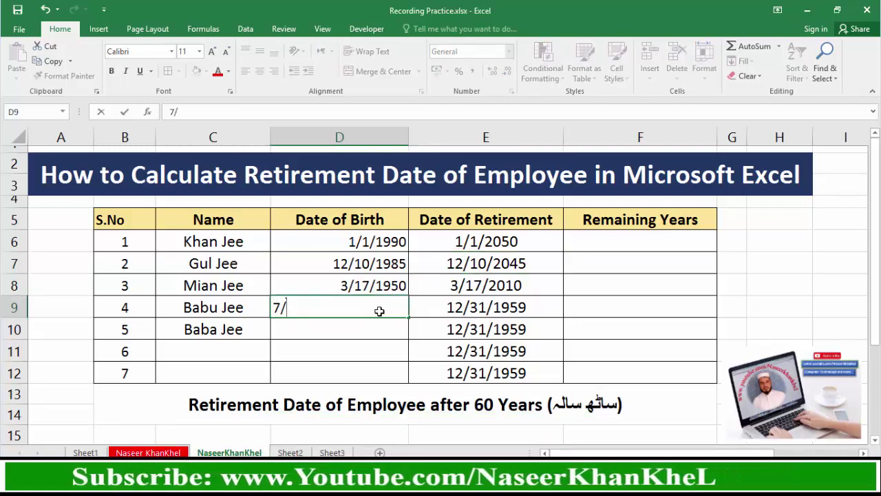
text(18)
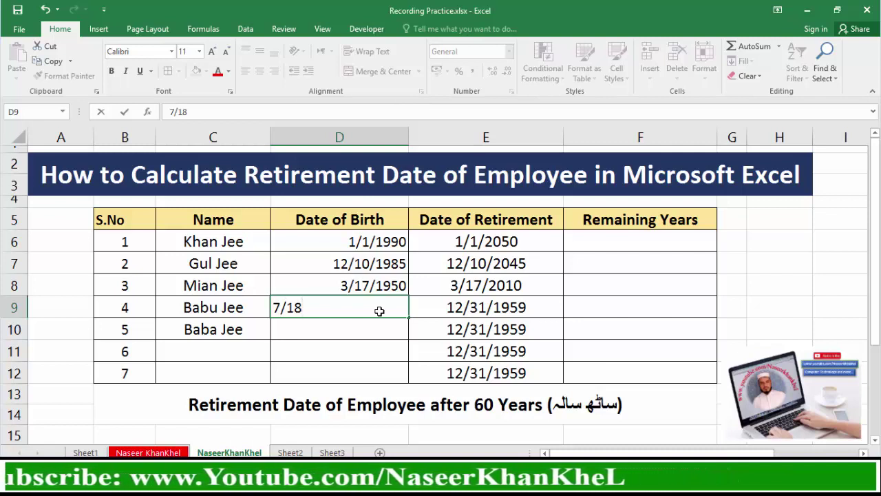
text(/)
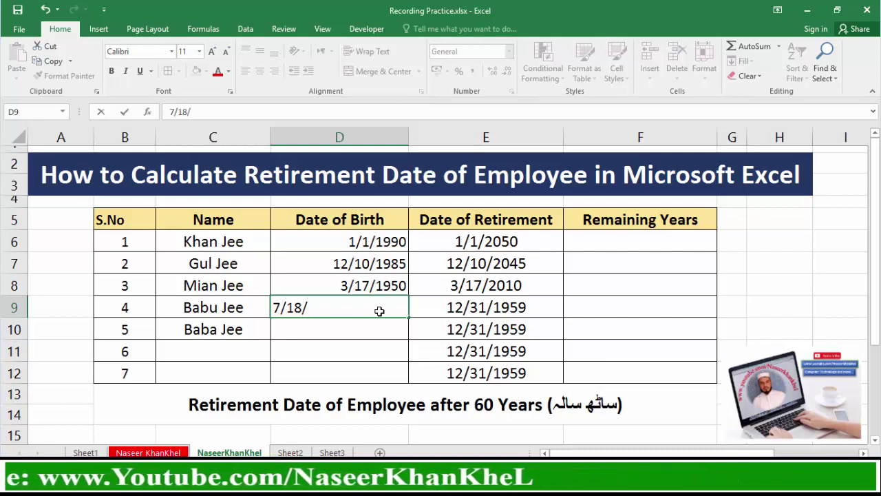
text(2002)
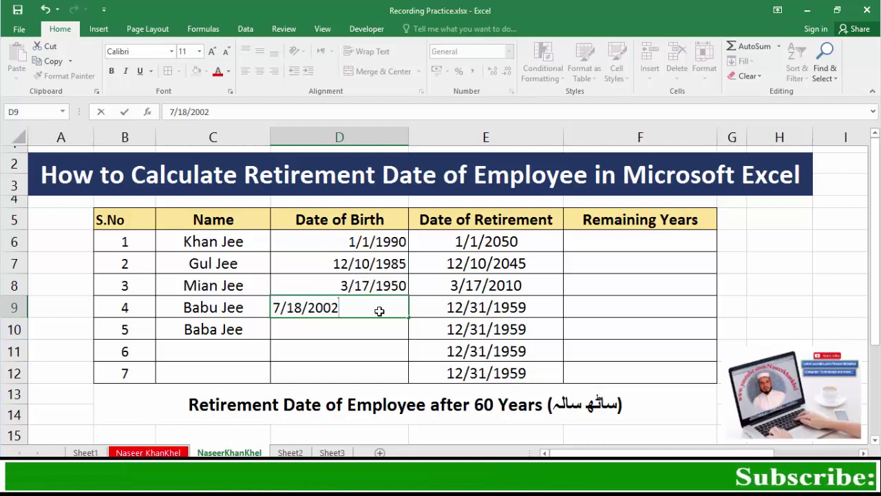
key(Return)
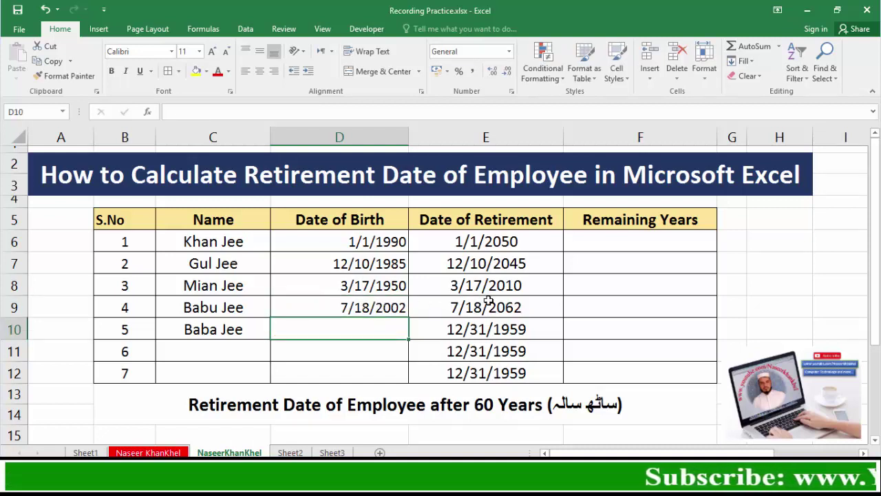
click(496, 310)
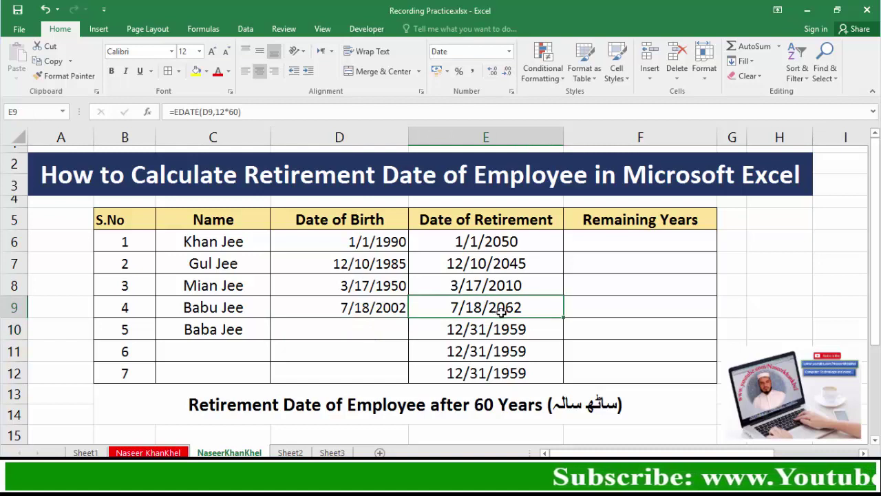
click(621, 248)
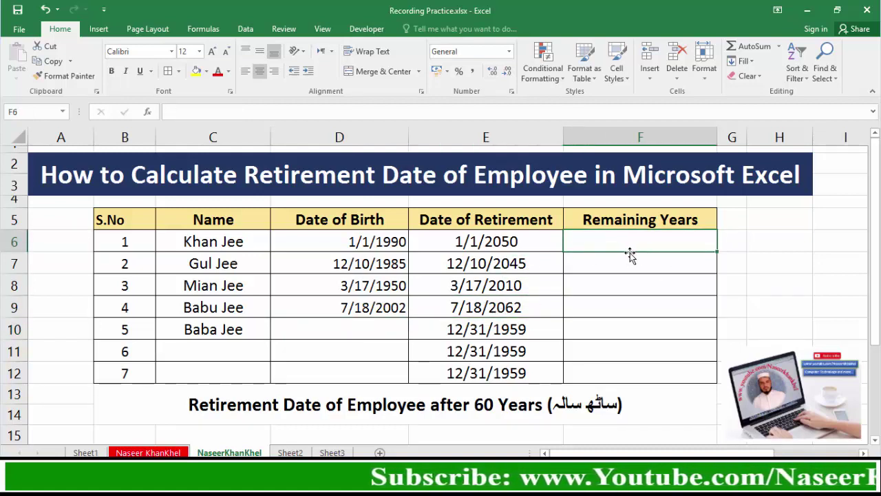
Step: Enter =YEARFRAC(TODAY(),E6) in F6, giving 28.18333333 remaining years
key(F2)
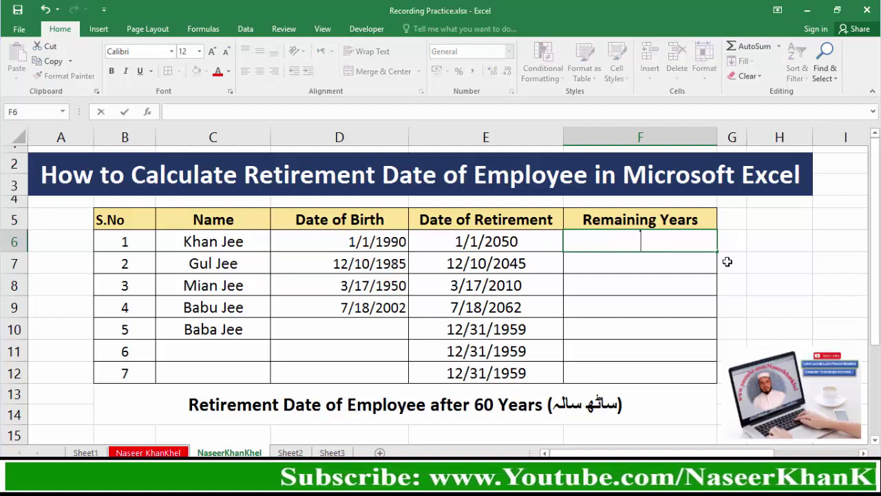
text(=)
text(year)
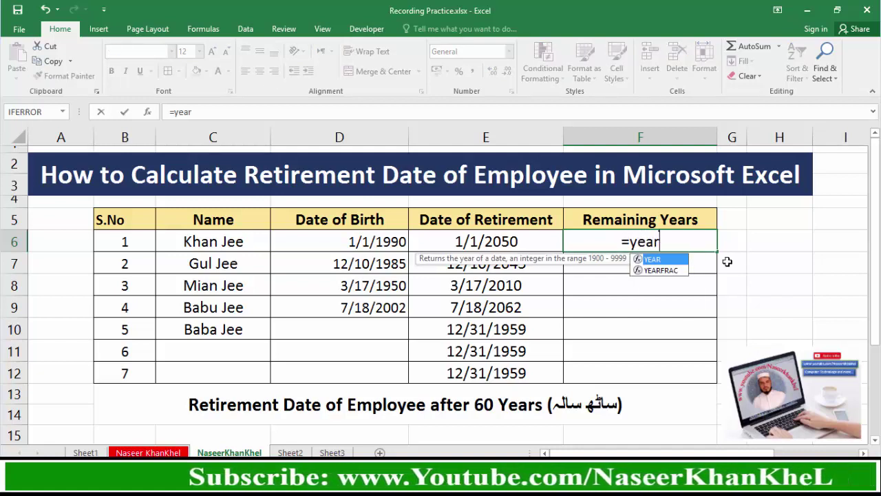
text(frac)
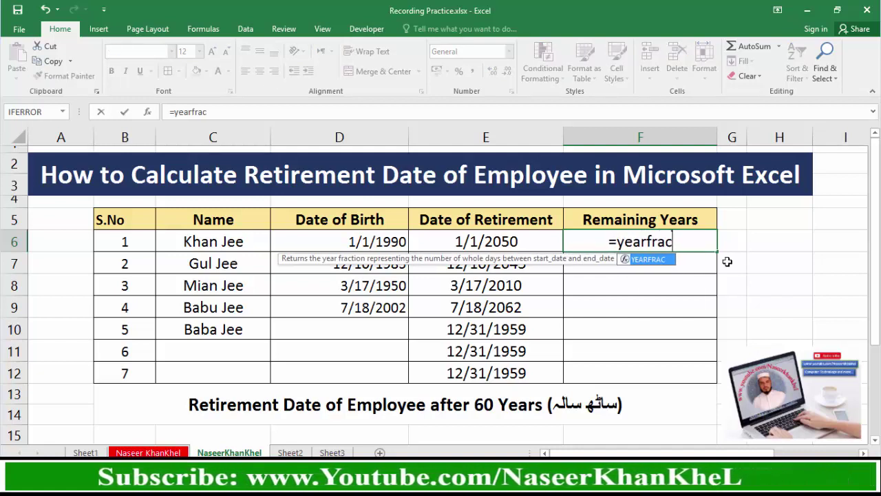
text(()
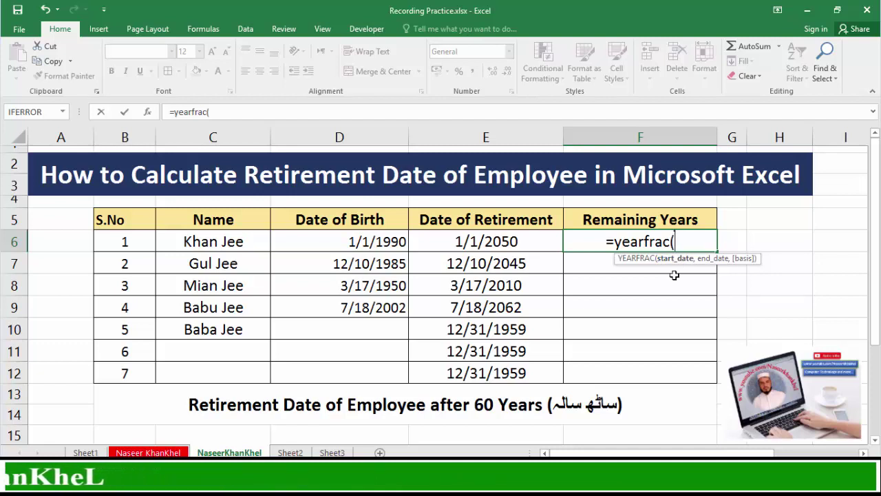
text(today)
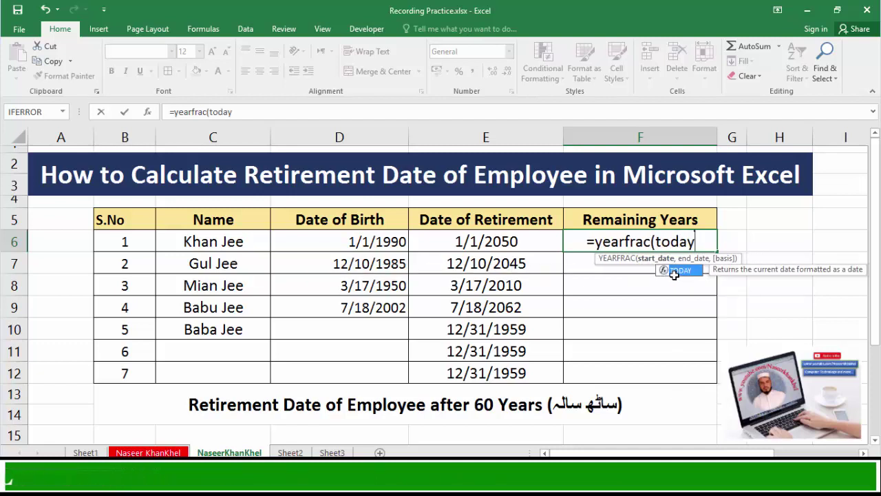
text((),)
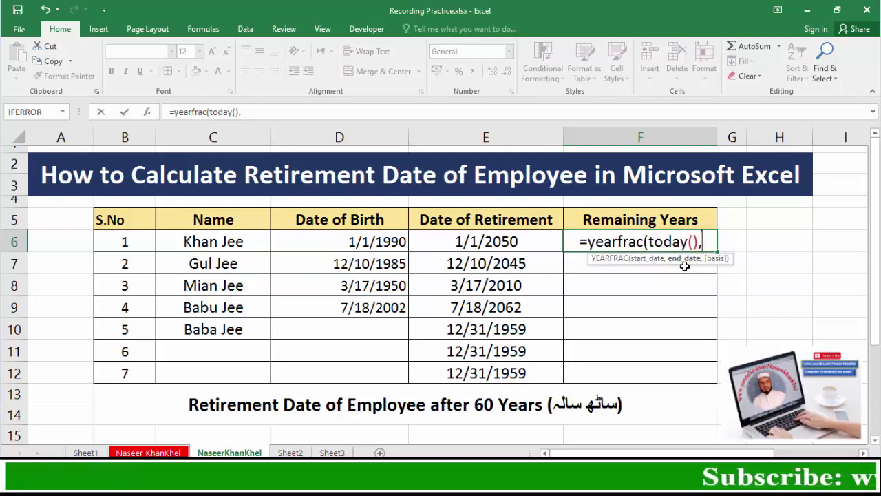
click(505, 244)
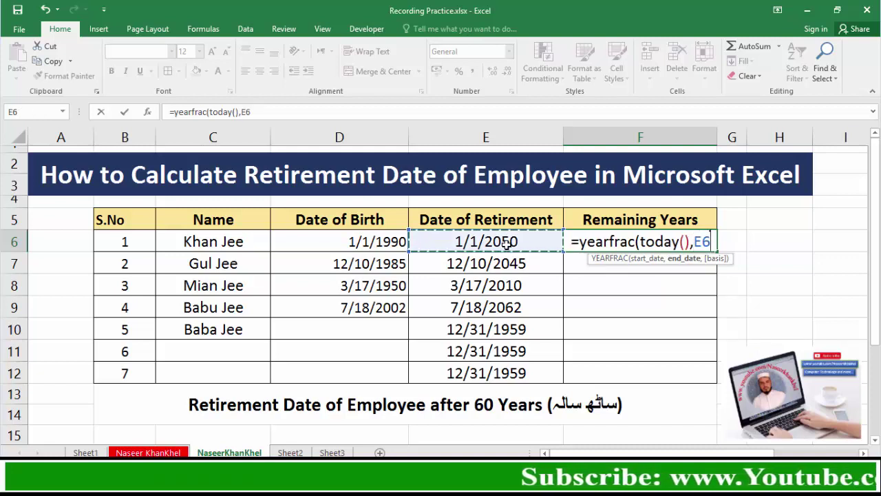
text())
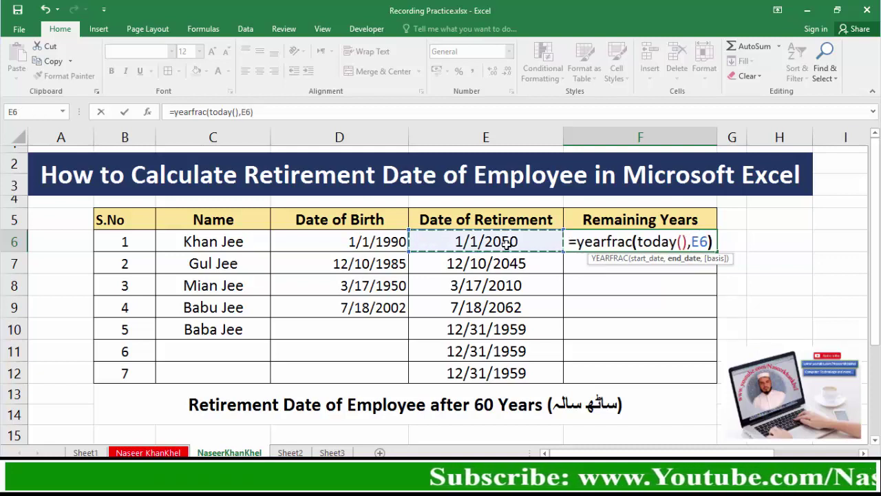
key(ctrl+Return)
key(Return)
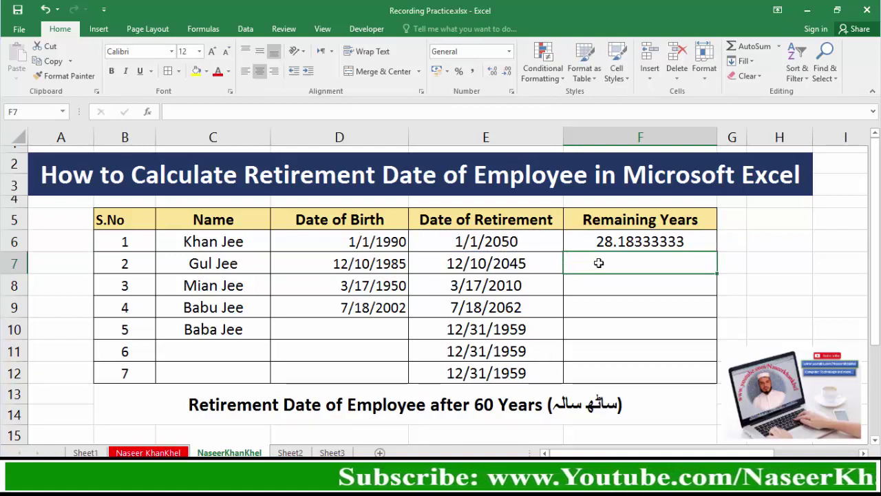
Step: Fill the YEARFRAC formula down F6:F12 with Ctrl+D and check the copied results
drag(633, 245, 643, 358)
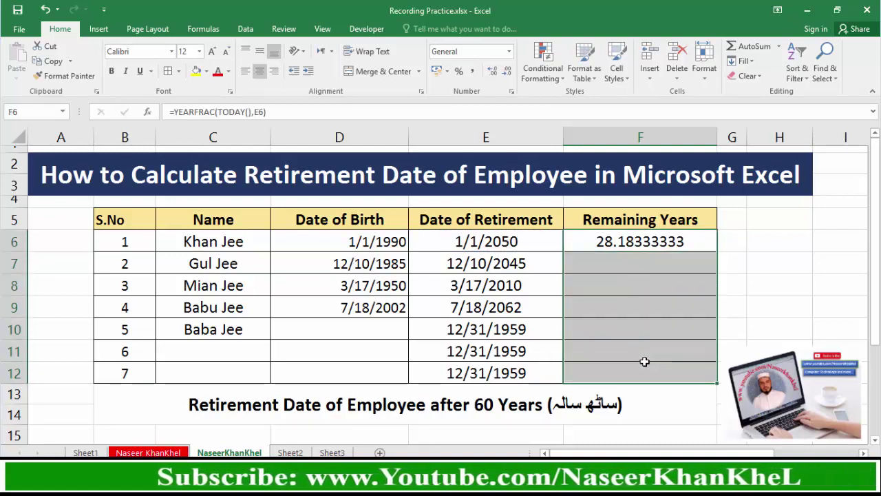
key(ctrl+d)
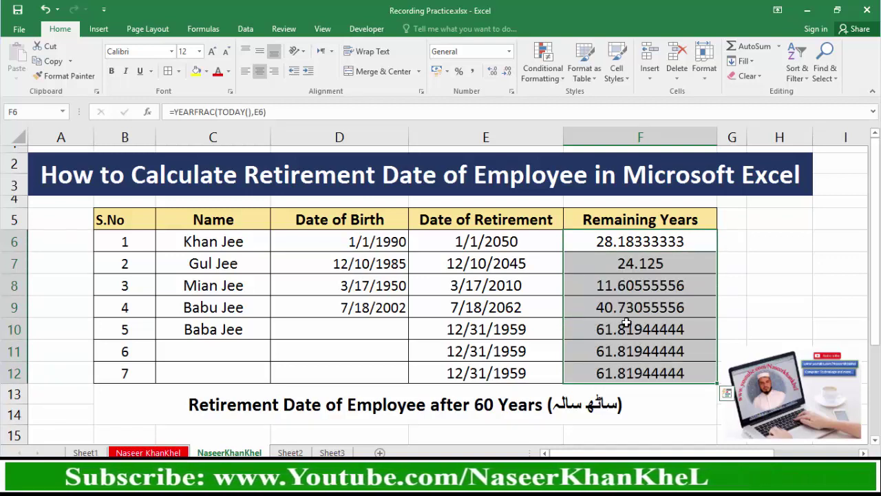
click(626, 323)
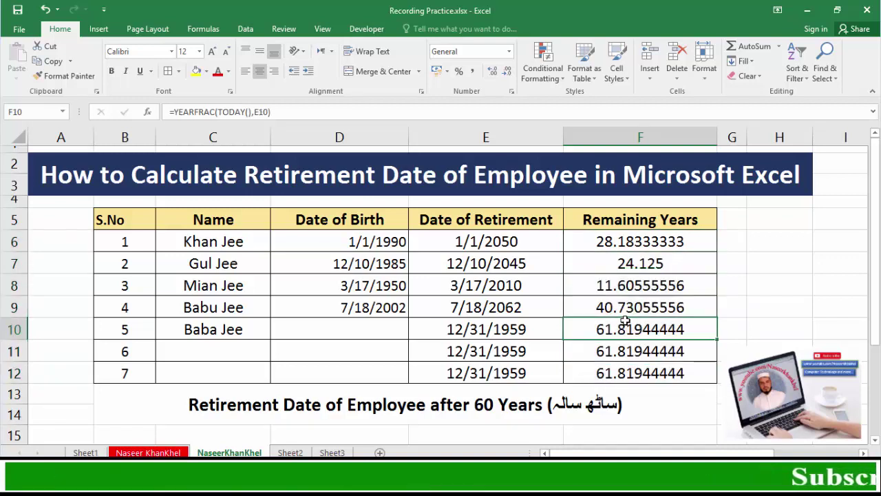
key(Up)
key(Up)
key(Up)
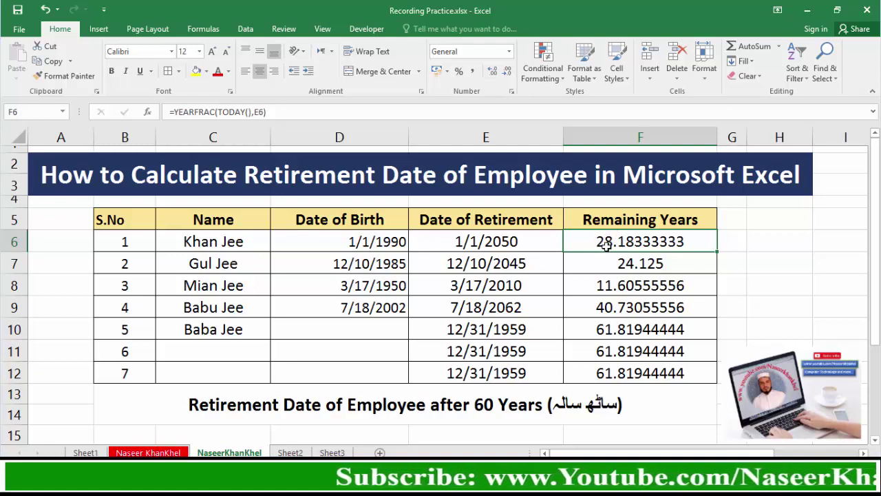
click(516, 242)
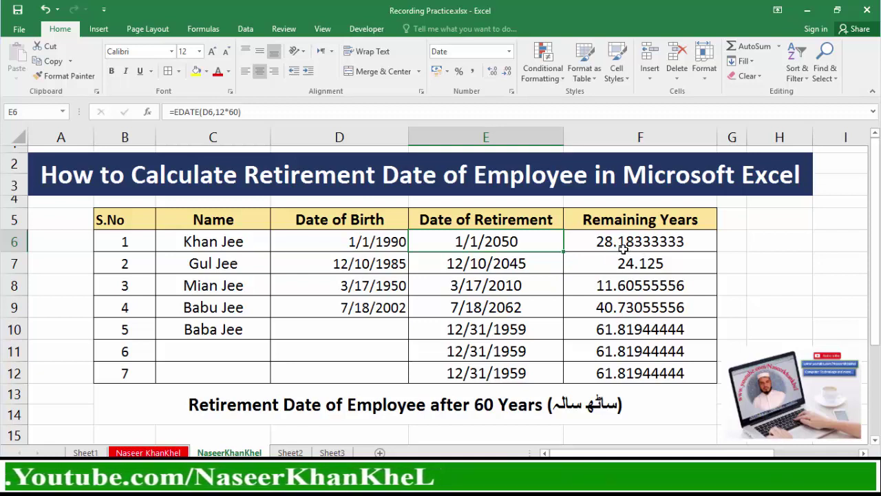
click(627, 270)
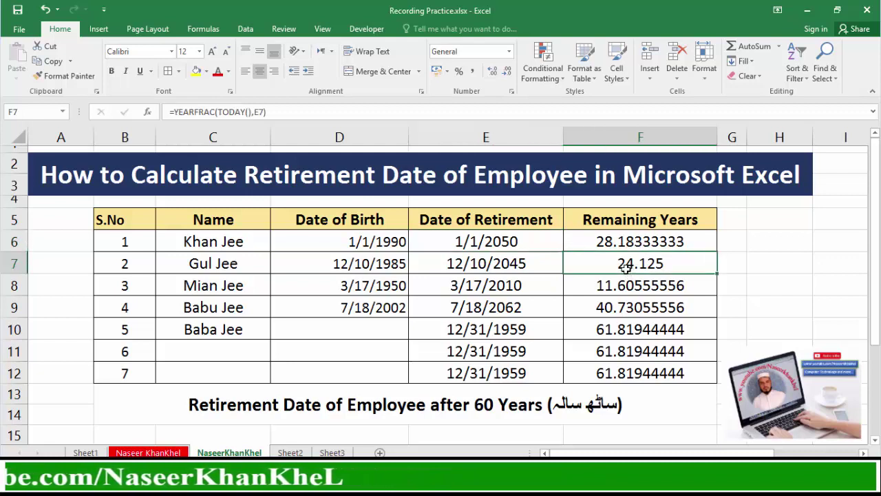